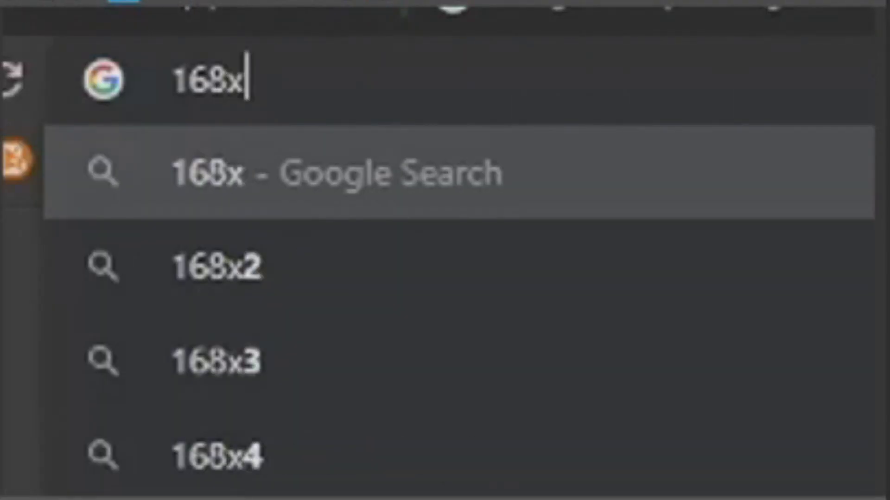
{"action": "type", "text": "6.5"}
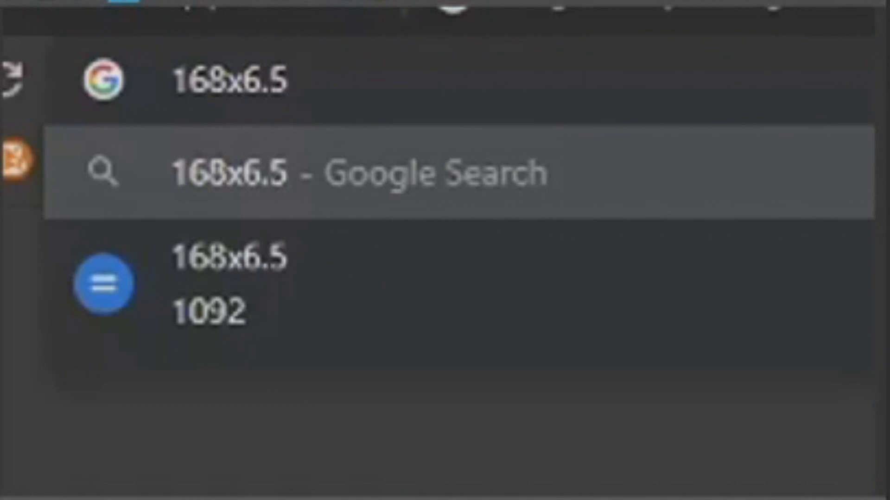
{"action": "type", "text": "87"}
- Run 168x6.587 to get 1106.616 and select the 1106 whole-number part
{"action": "key", "text": "Return"}
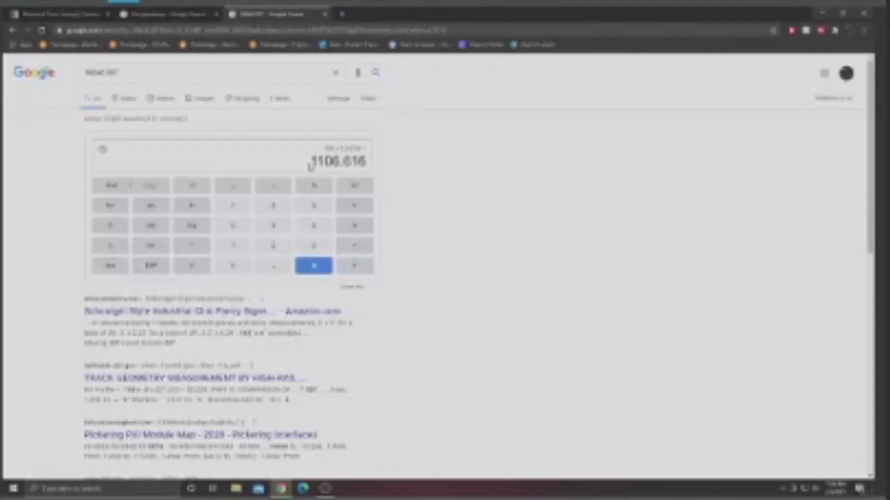
{"action": "left_click_drag", "start_coordinate": [340, 162], "coordinate": [298, 165]}
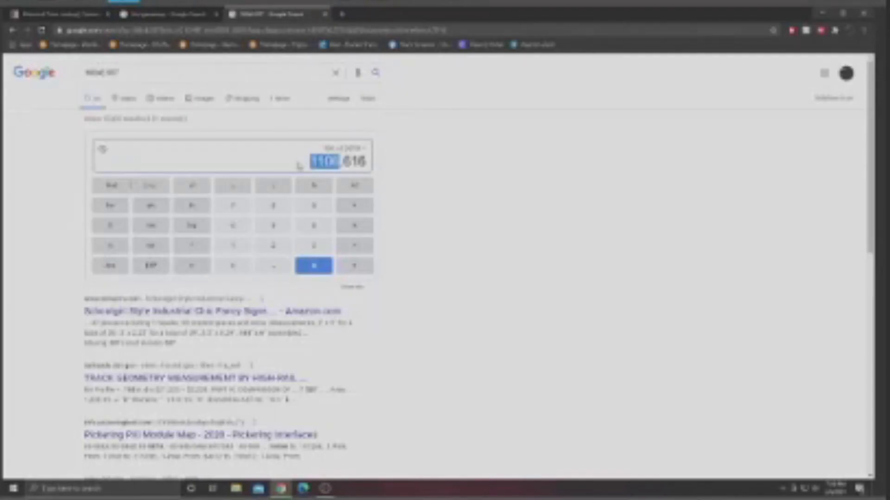
{"action": "left_click", "coordinate": [299, 165]}
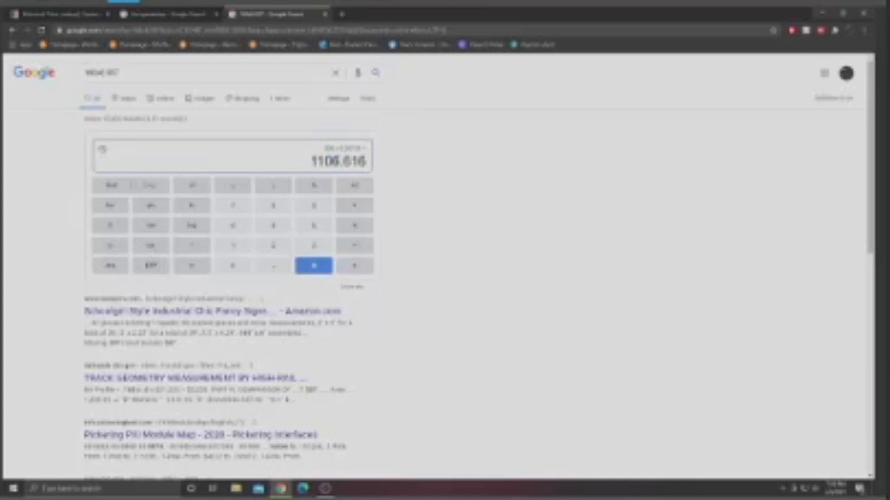
{"action": "left_click_drag", "start_coordinate": [340, 162], "coordinate": [299, 165]}
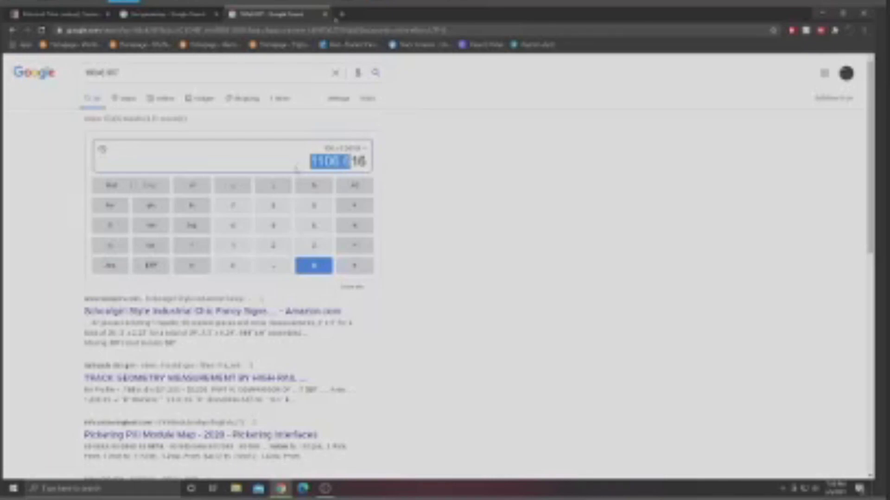
{"action": "key", "text": "ctrl+l"}
{"action": "type", "text": "63."}
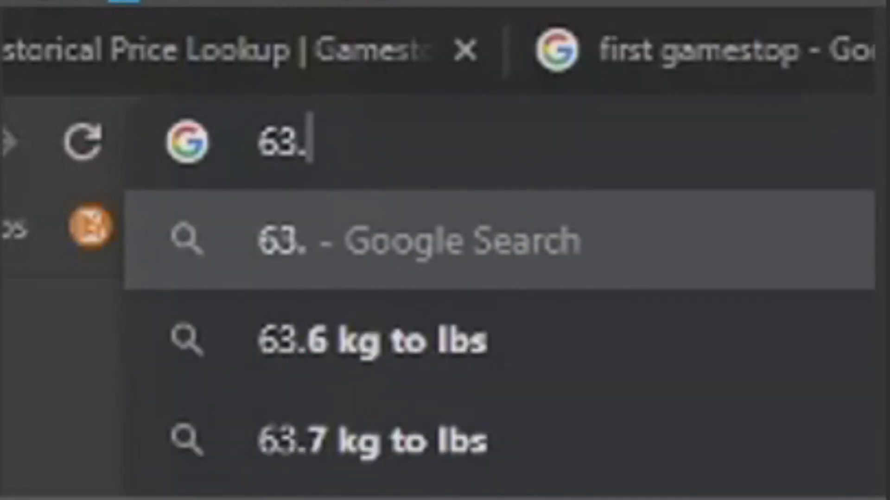
{"action": "type", "text": "77x1107"}
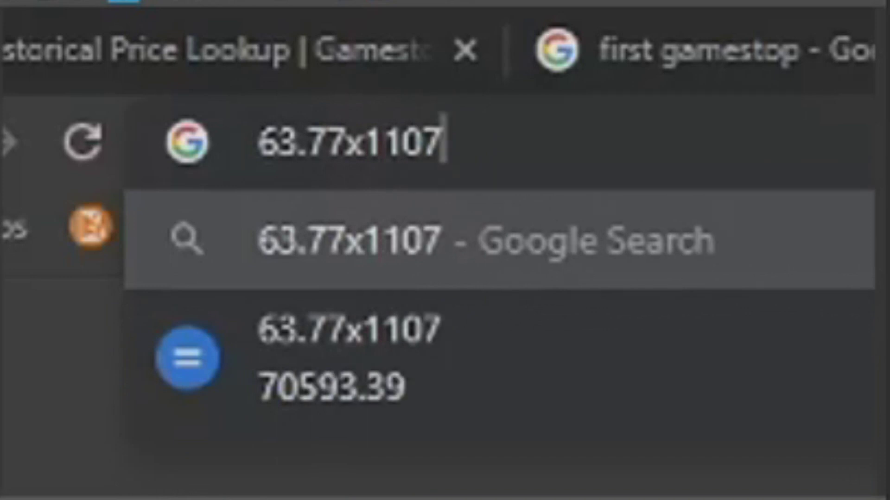